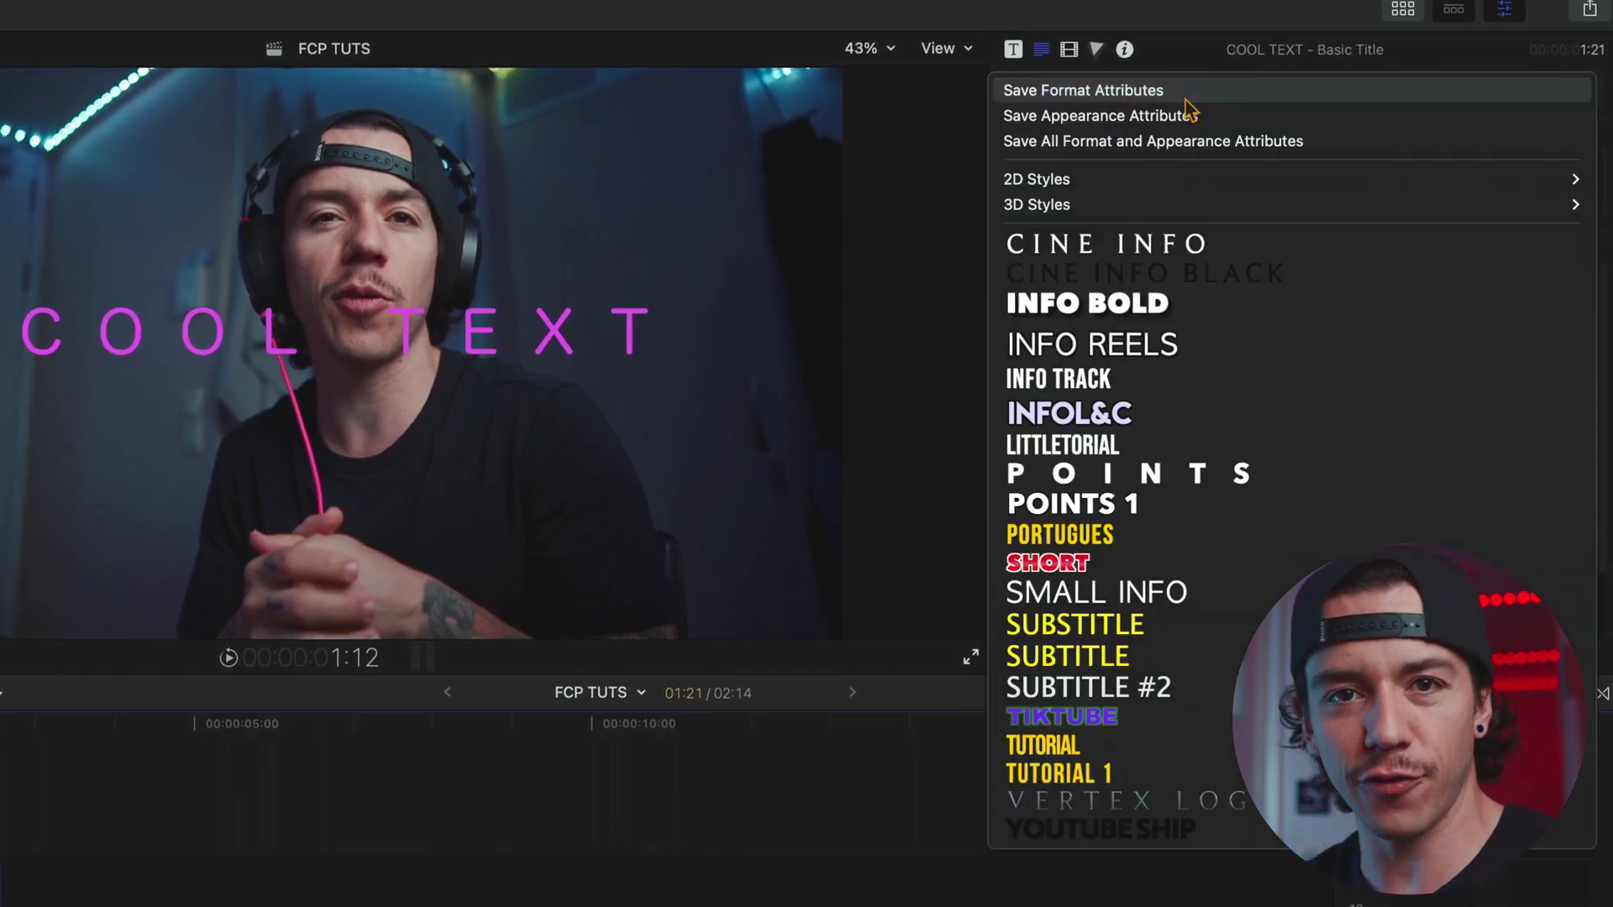
Save all format and appearance attributes as the COOL TEXT style and confirm it is listed.
click(1150, 138)
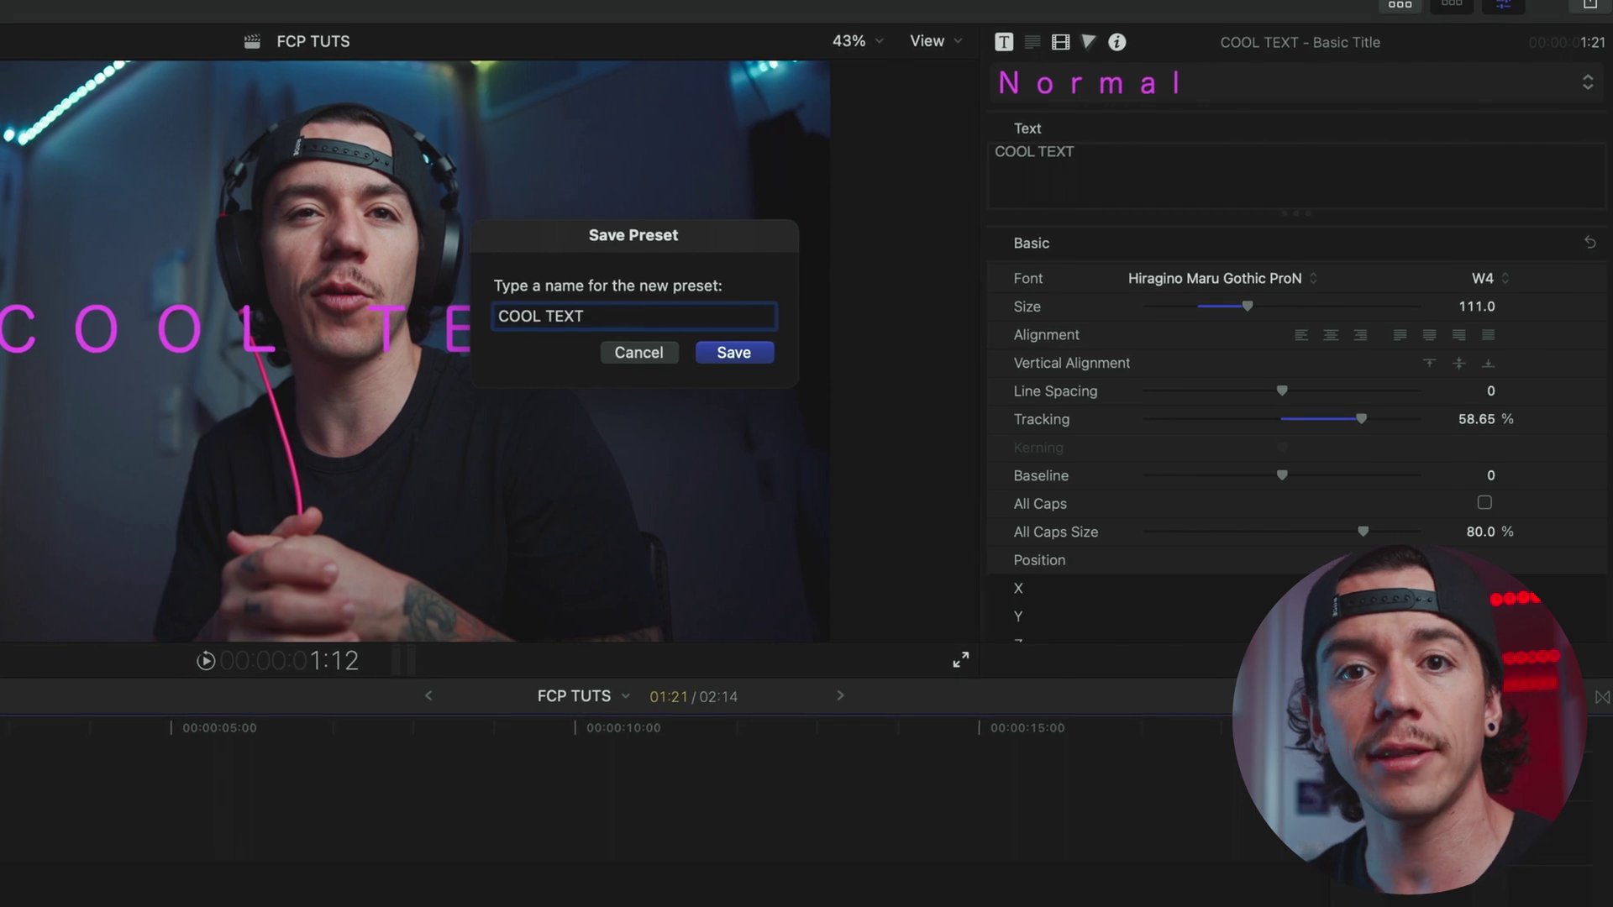
key(Return)
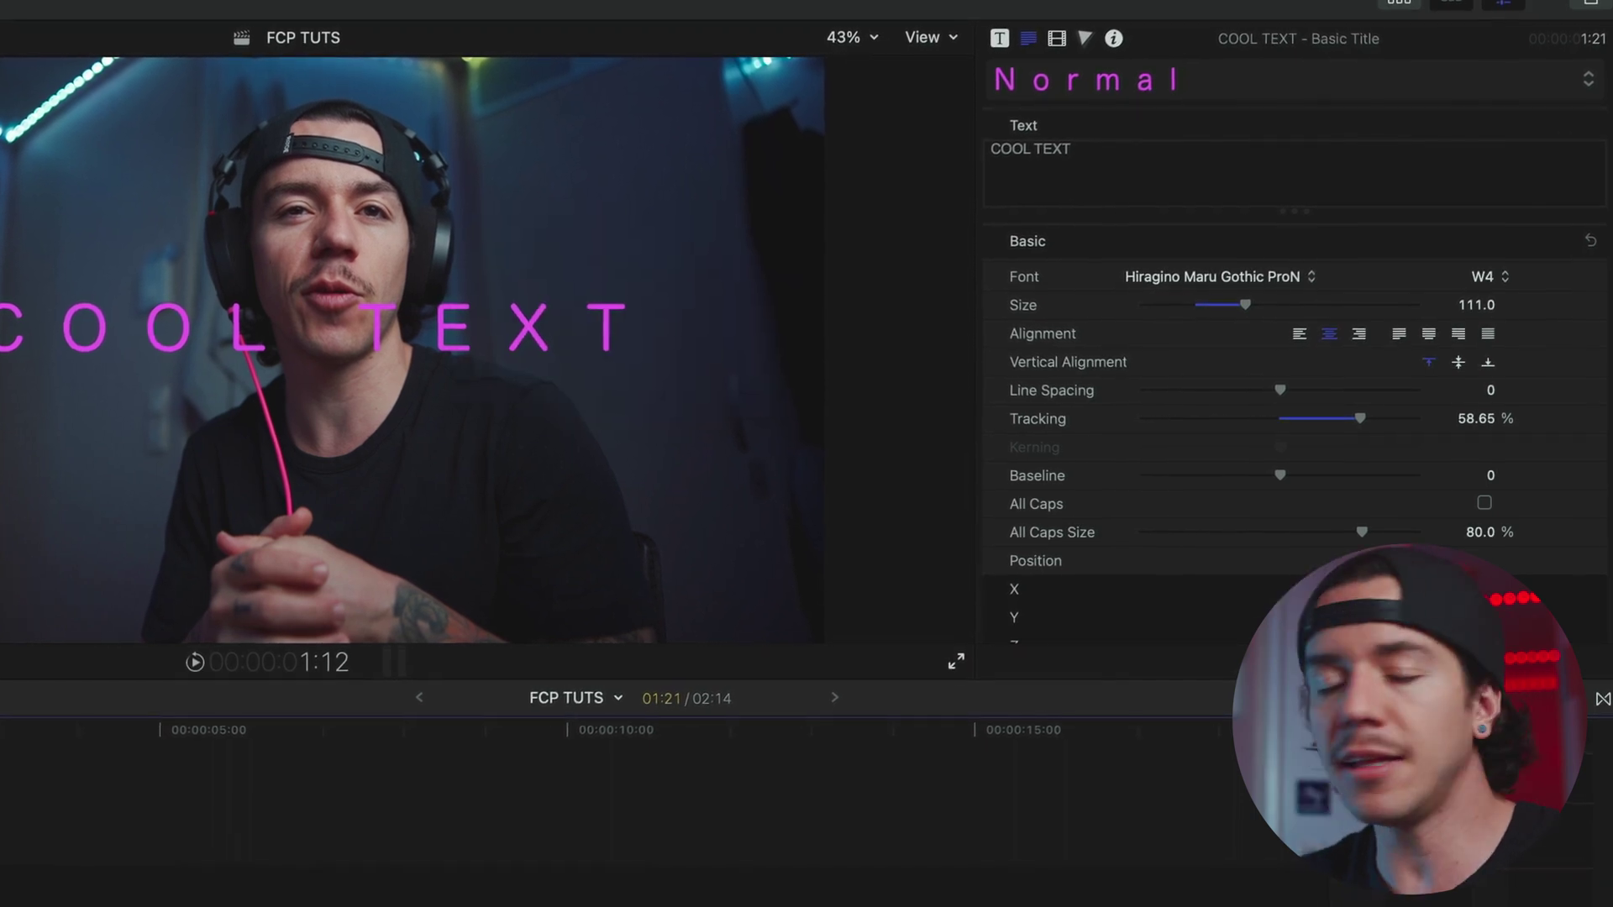
click(1097, 79)
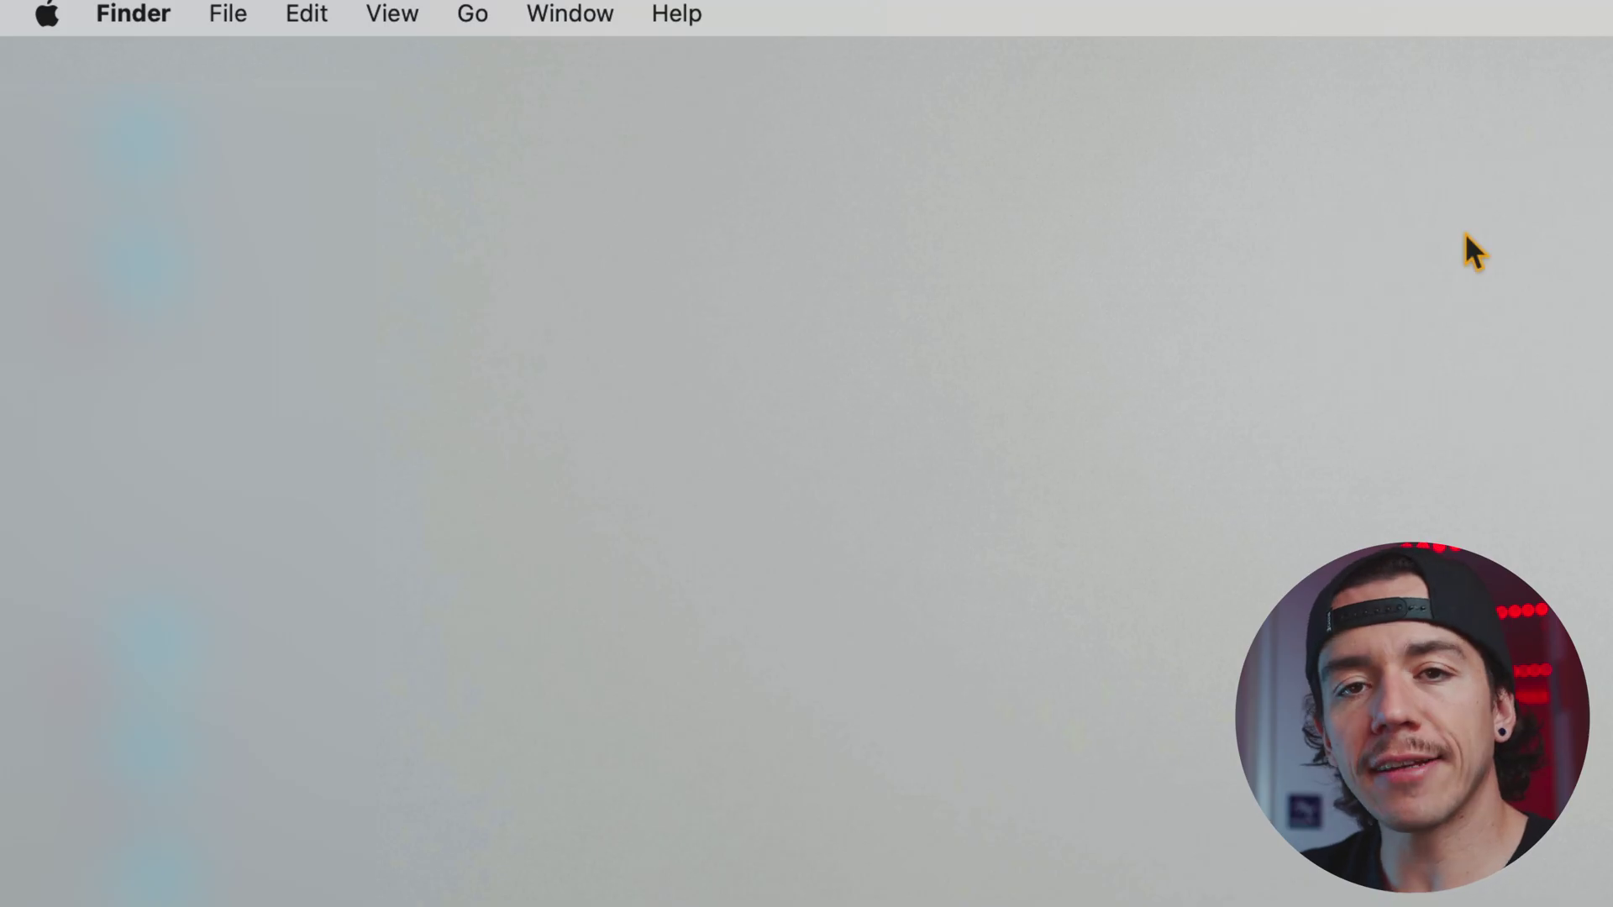
Open the hidden user Library, then Application Support > Motion > Library > Text Styles.
click(478, 18)
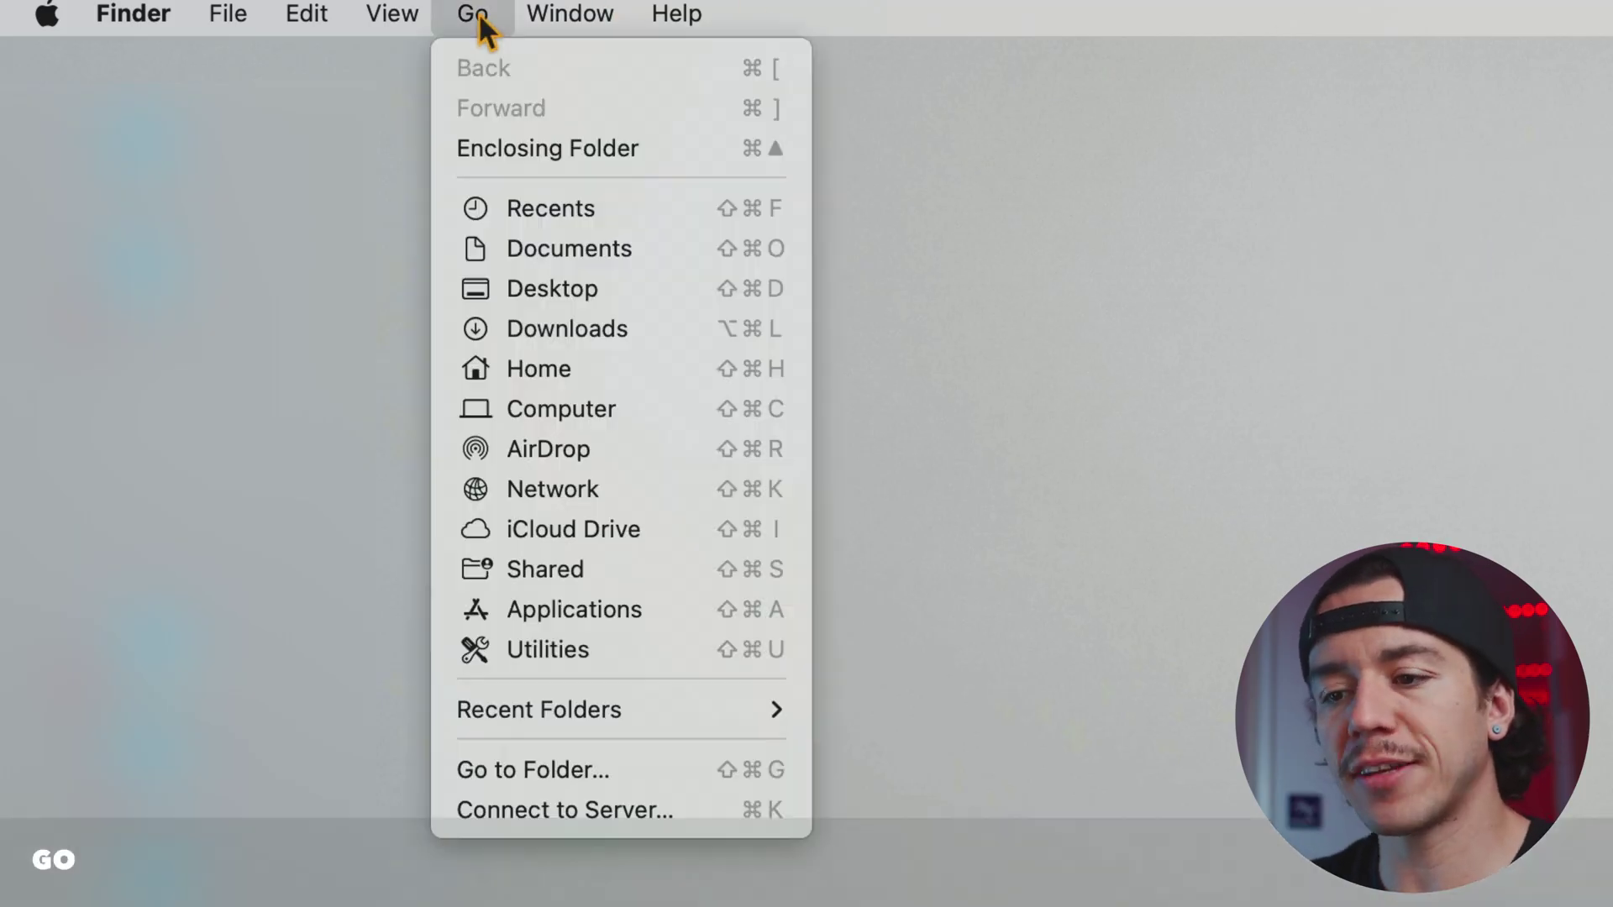
key(alt)
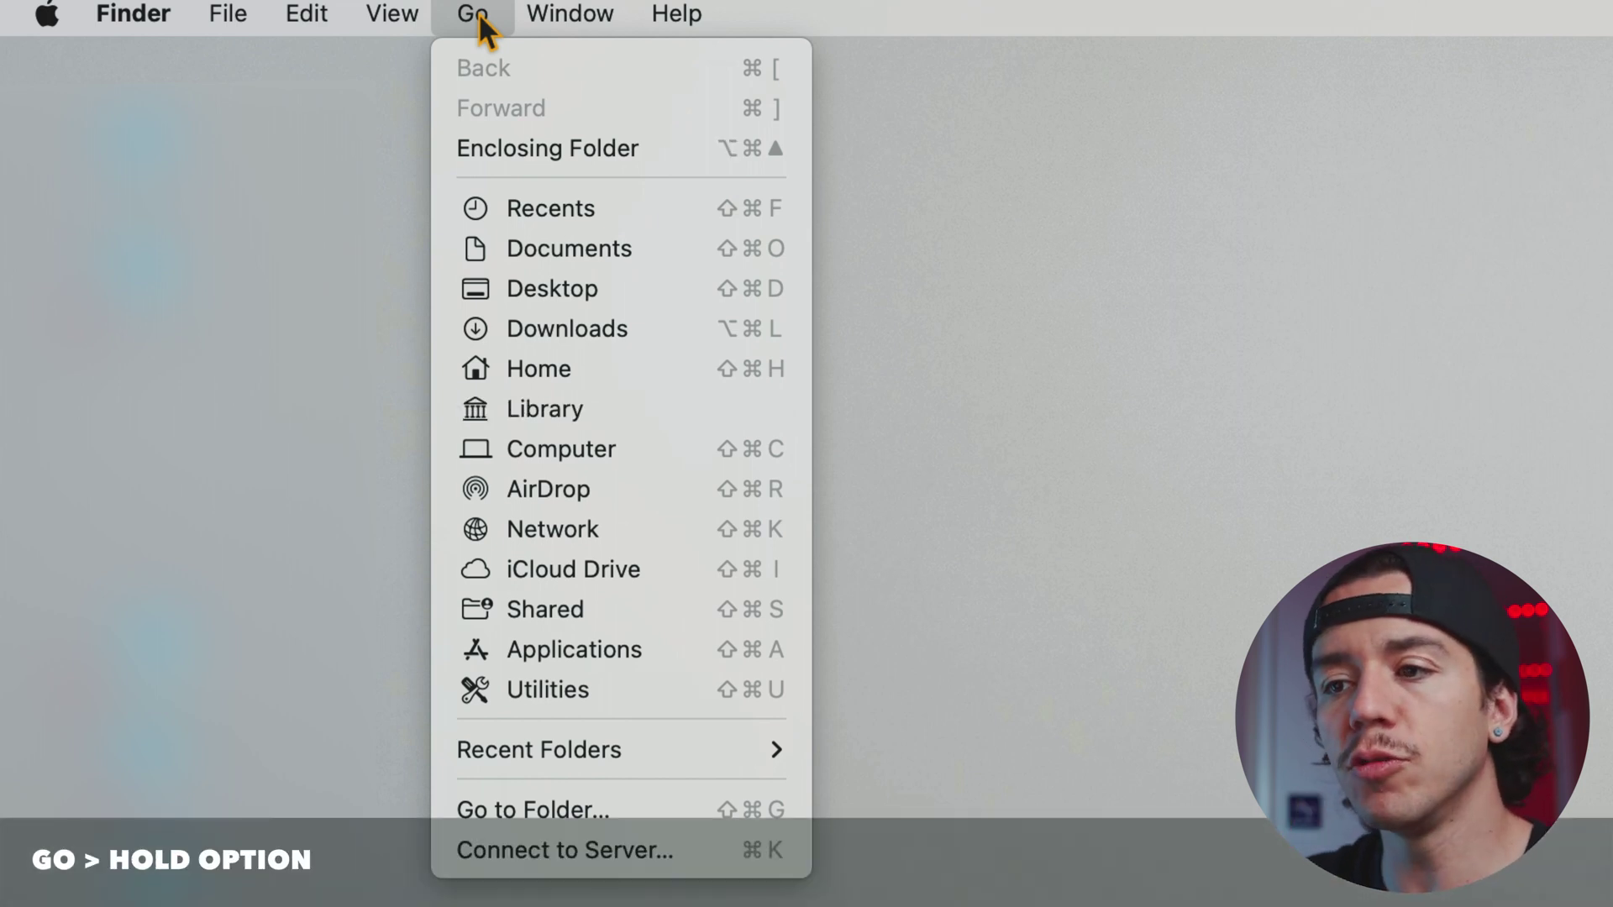
key(alt)
key(alt)
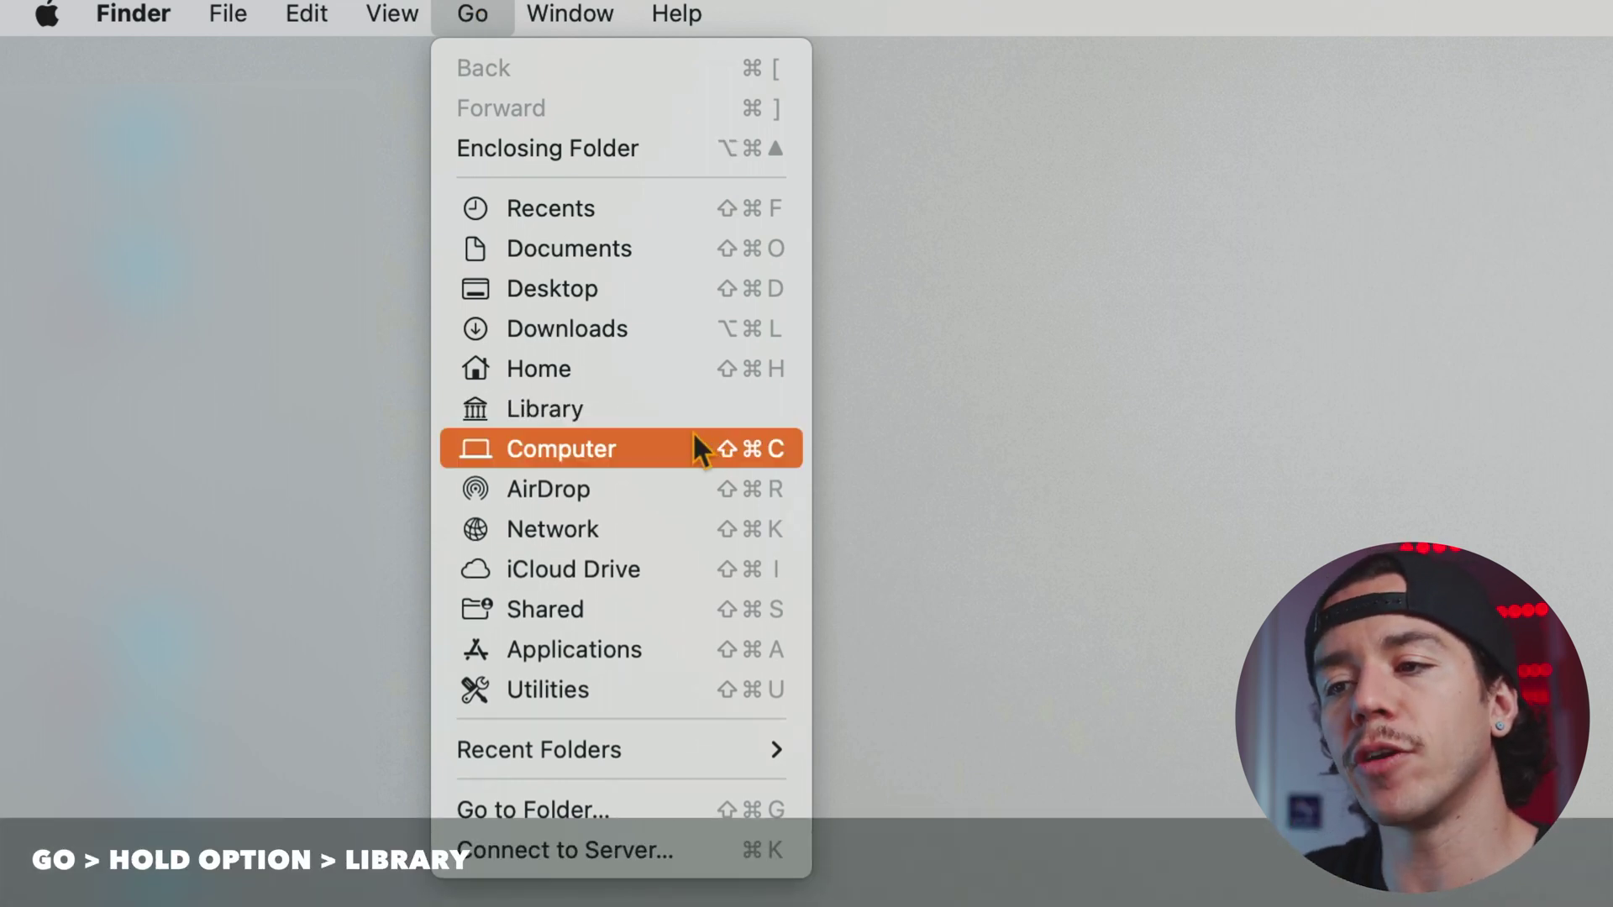
click(656, 419)
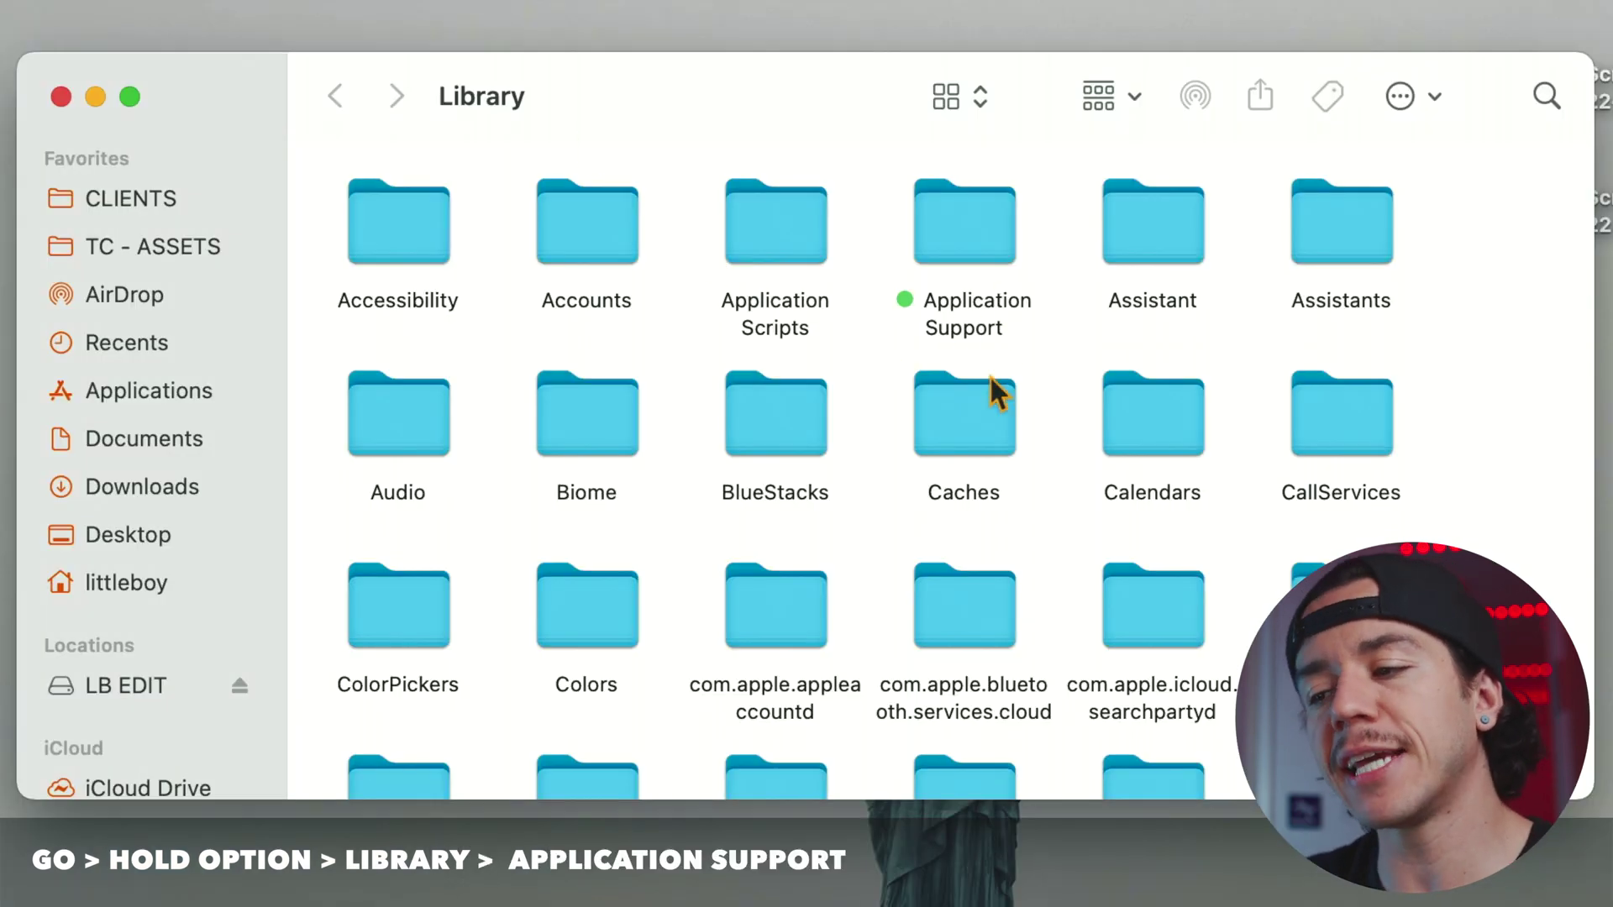
double_click(970, 246)
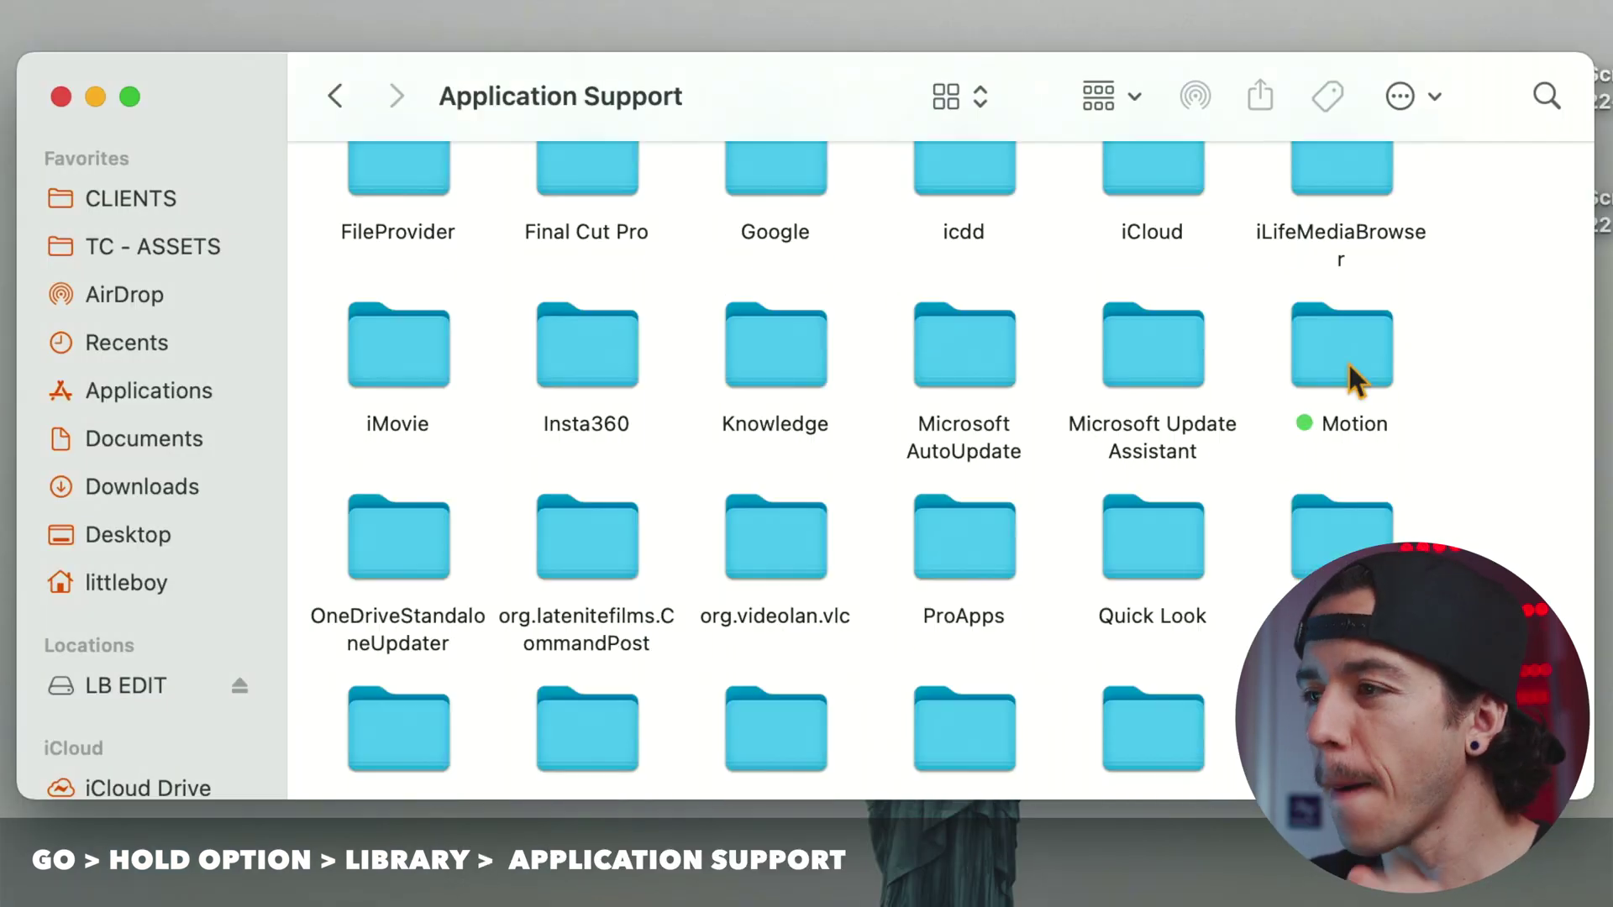
double_click(1347, 362)
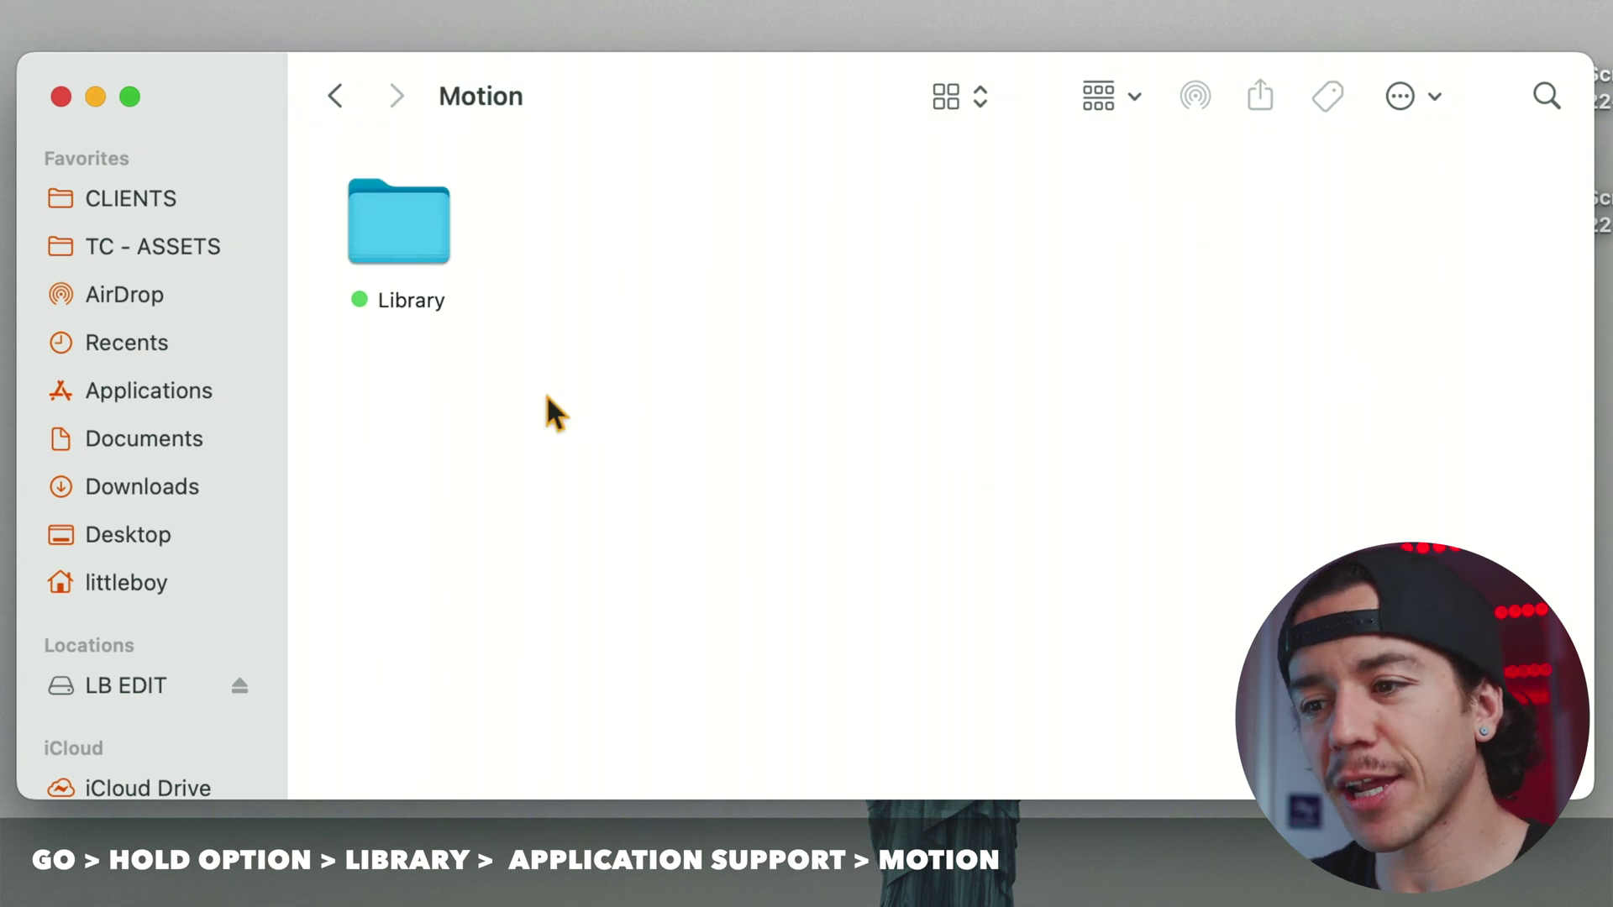
double_click(429, 246)
click(795, 621)
double_click(793, 614)
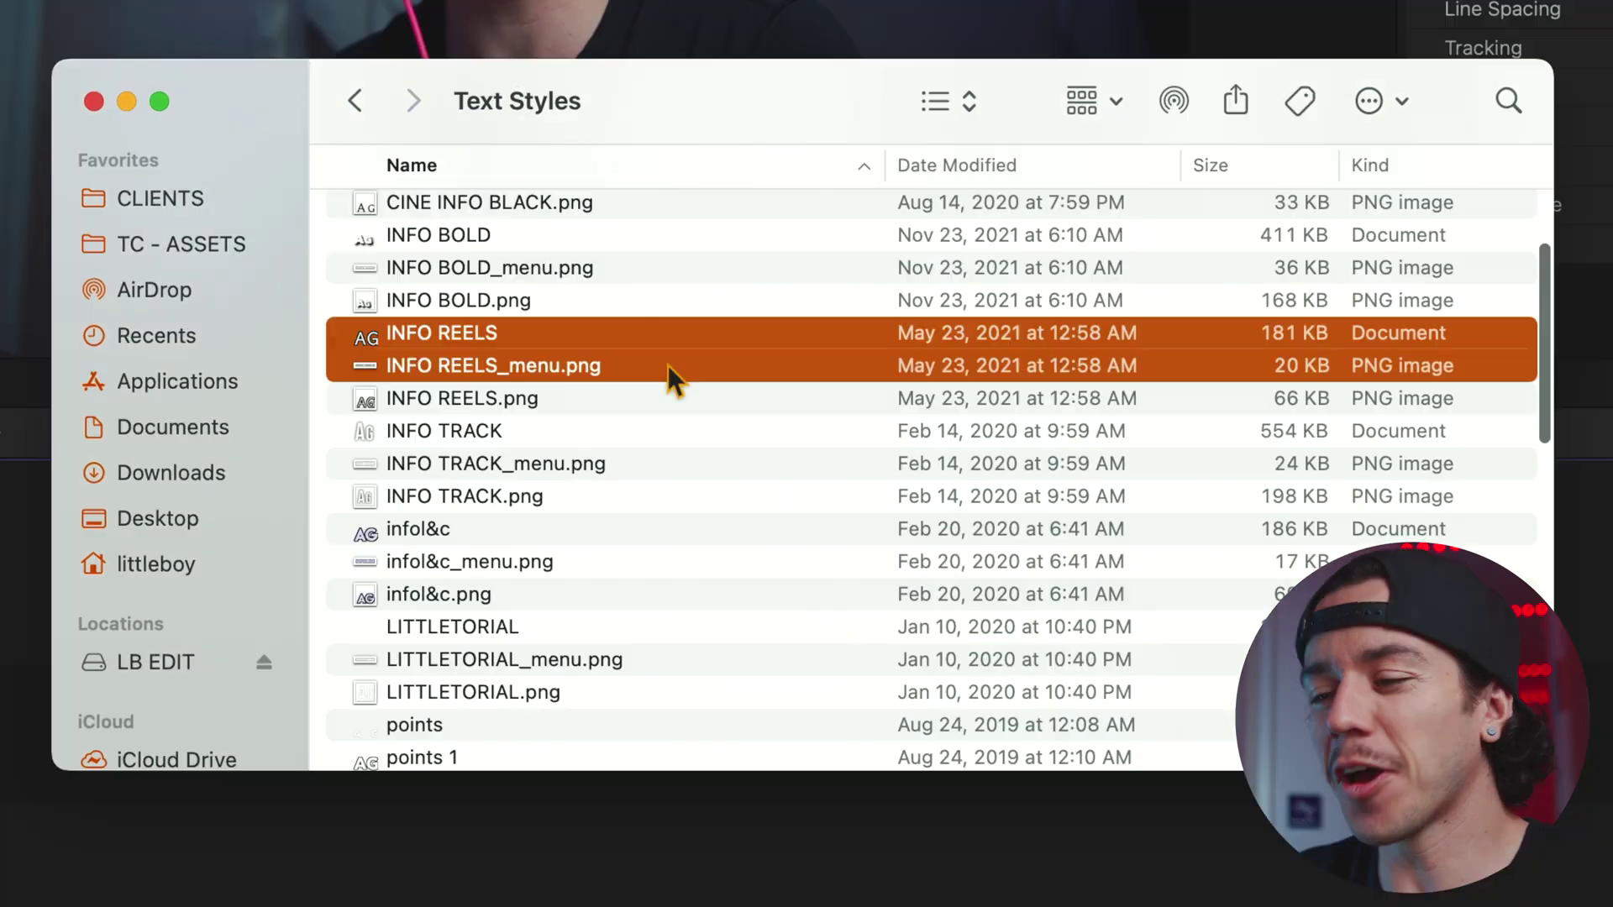
Move the INFO REELS and infol&c style files to the Trash.
shift+click(645, 405)
right_click(646, 405)
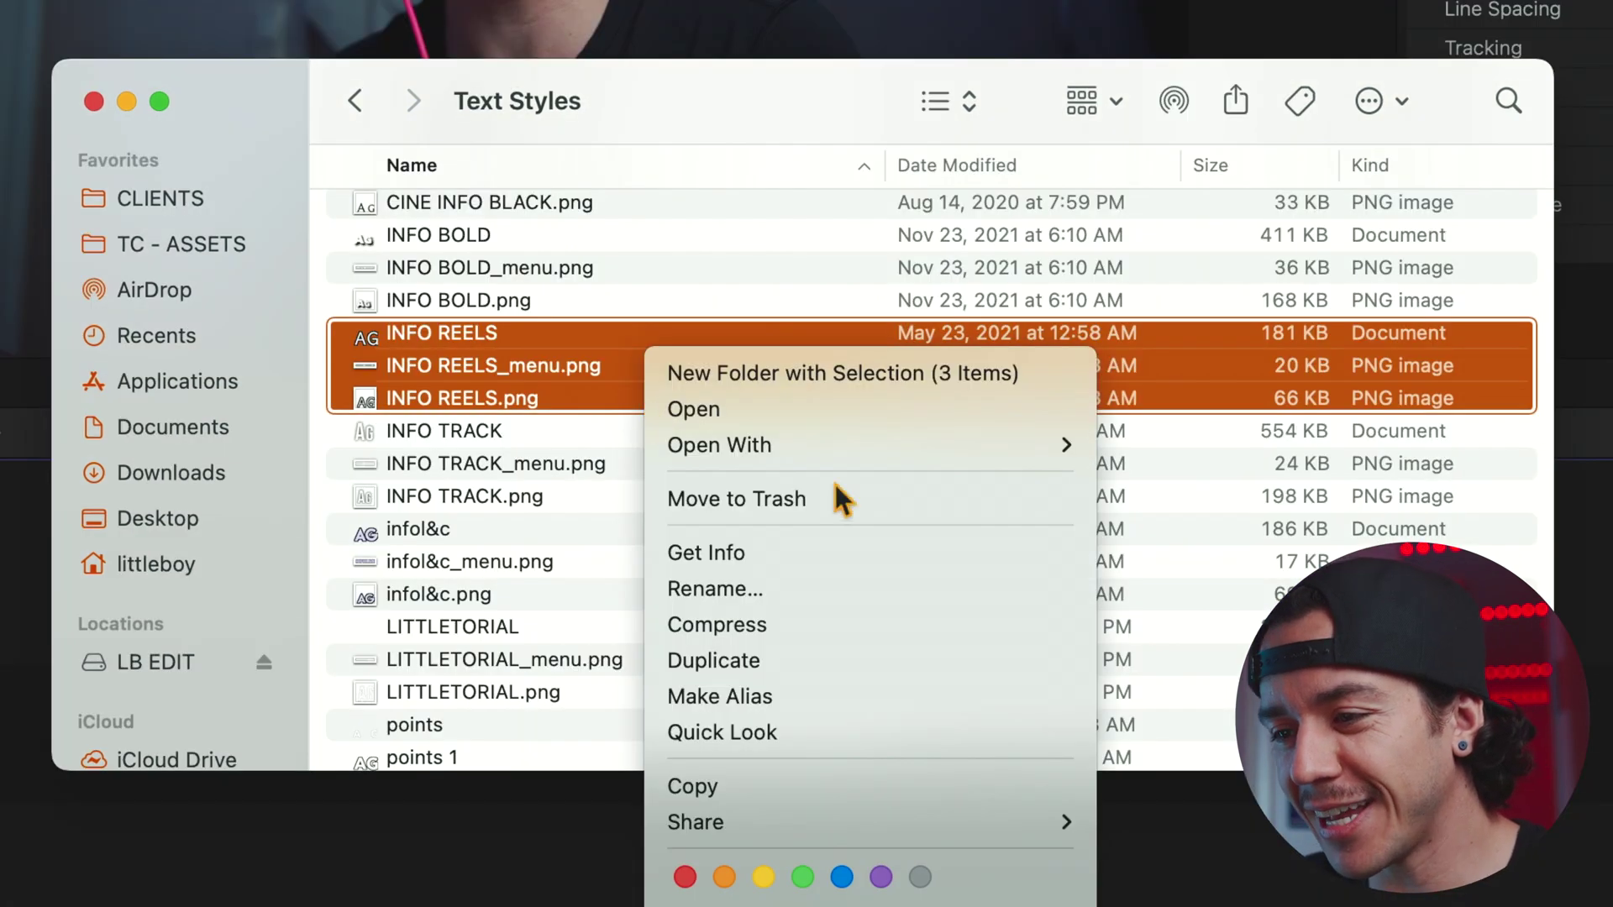
click(833, 494)
shift+click(593, 372)
right_click(594, 372)
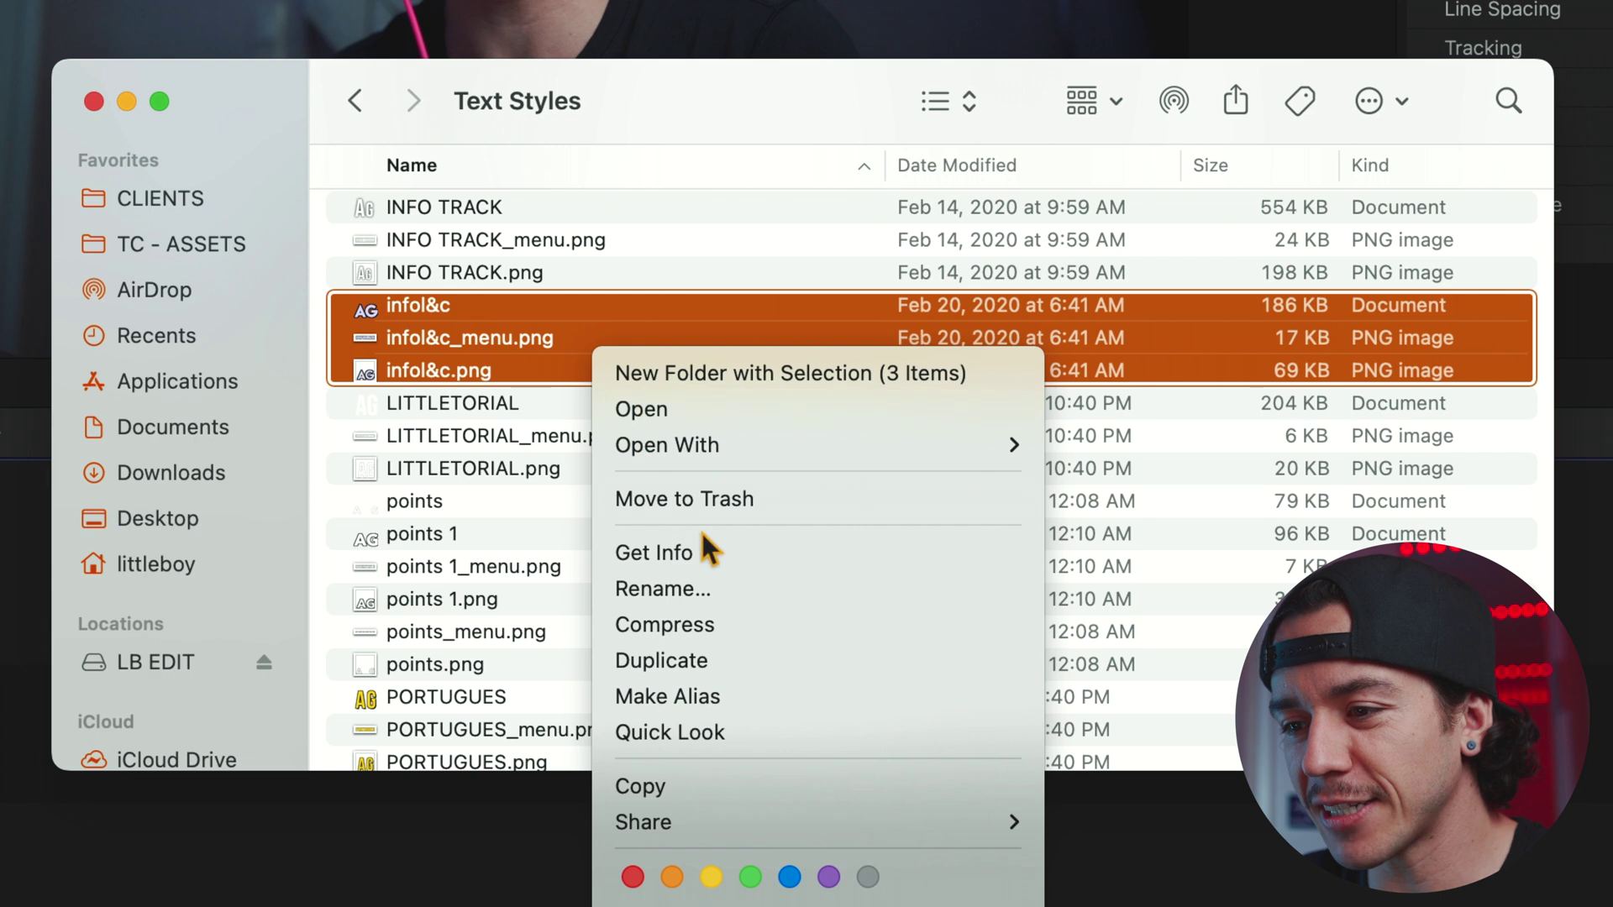
click(760, 502)
scroll(616, 471, down, 3)
Trash the points, points 1, PORTUGUES and SUBTITLE #2 files plus SUBTITLE previews.
shift+click(618, 473)
right_click(618, 473)
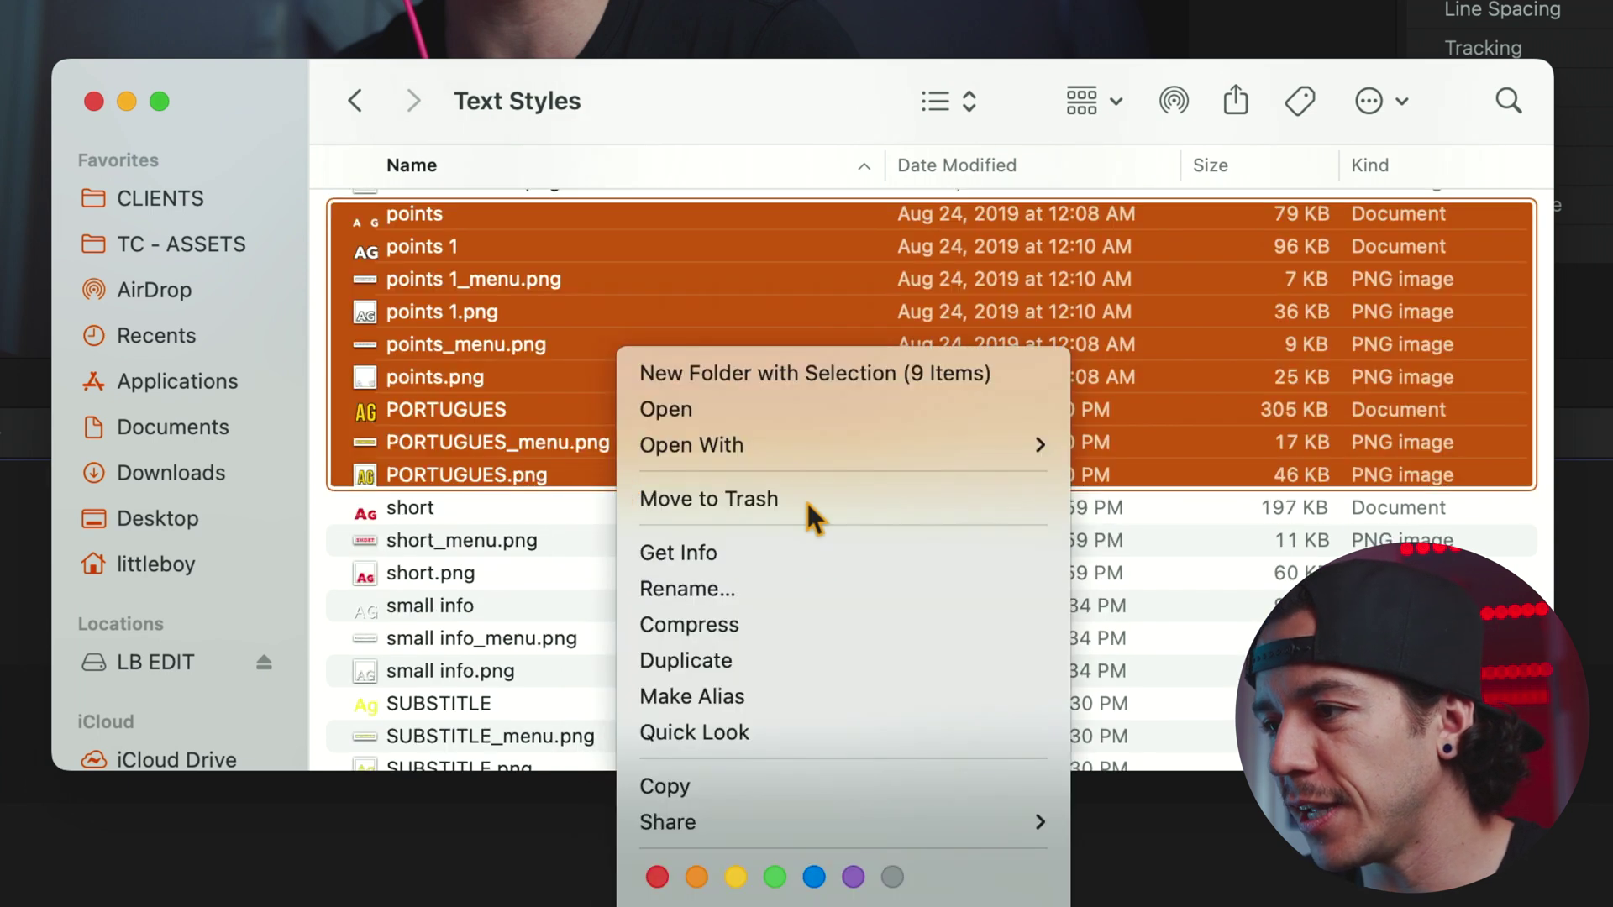
click(804, 499)
scroll(664, 464, down, 3)
shift+click(664, 464)
right_click(665, 464)
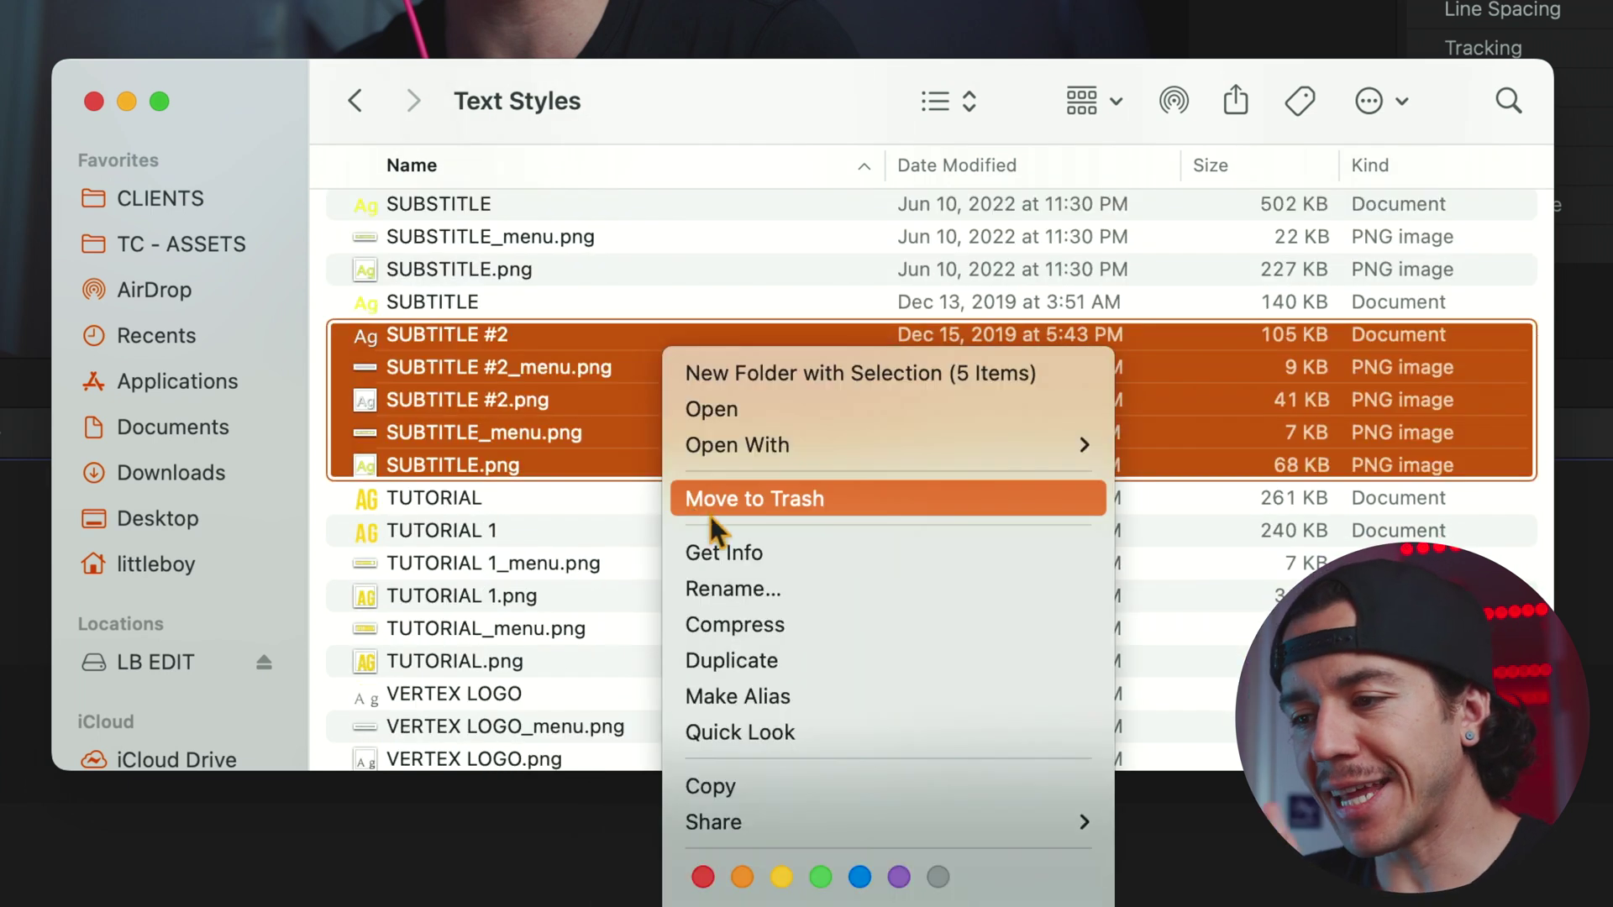
click(781, 502)
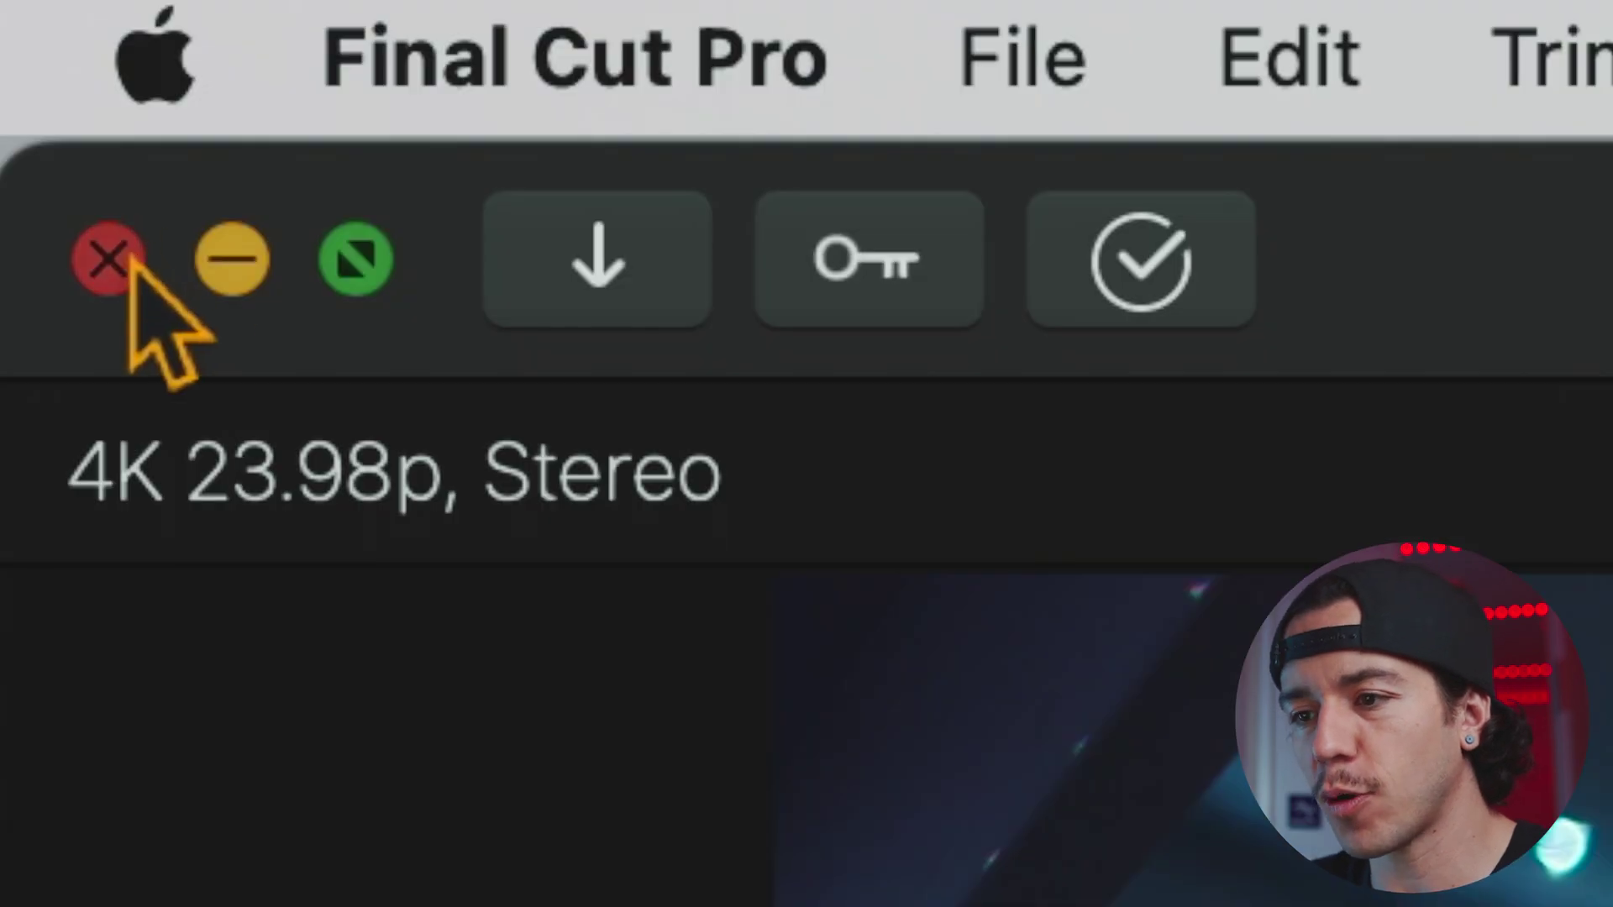